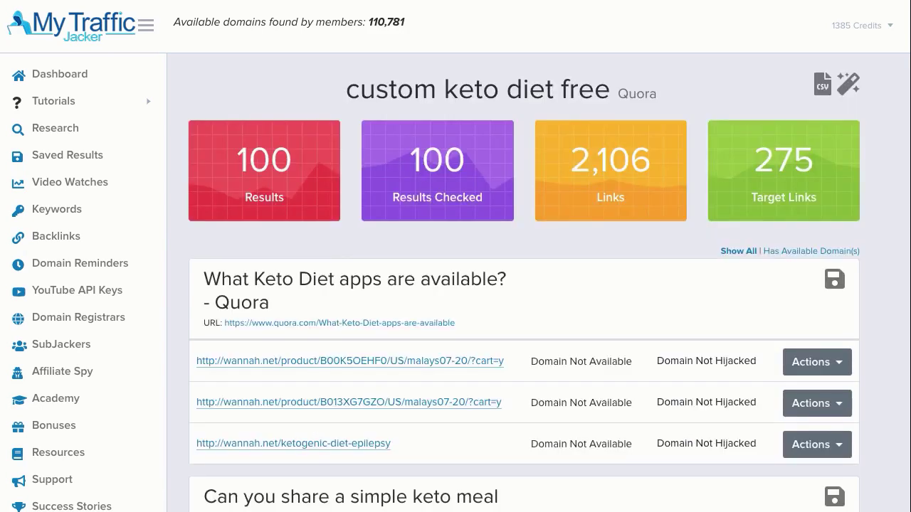
# Step: Highlight the Quora label, the 'custom keto diet free' keyword and the 275 target-link count
pyautogui.moveTo(618, 91); pyautogui.dragTo(659, 91)
pyautogui.click(658, 91)
pyautogui.moveTo(347, 91); pyautogui.dragTo(614, 87)
pyautogui.click(614, 82)
pyautogui.moveTo(347, 89); pyautogui.dragTo(617, 89)
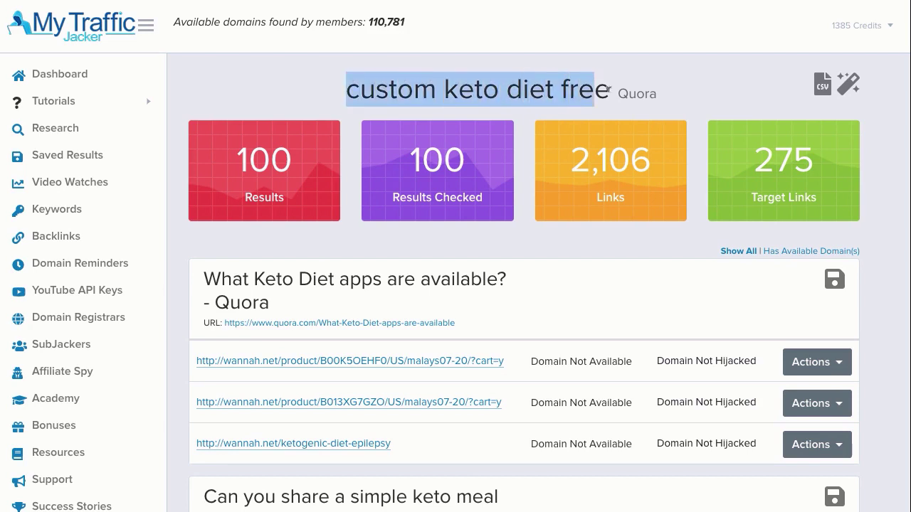
pyautogui.click(661, 96)
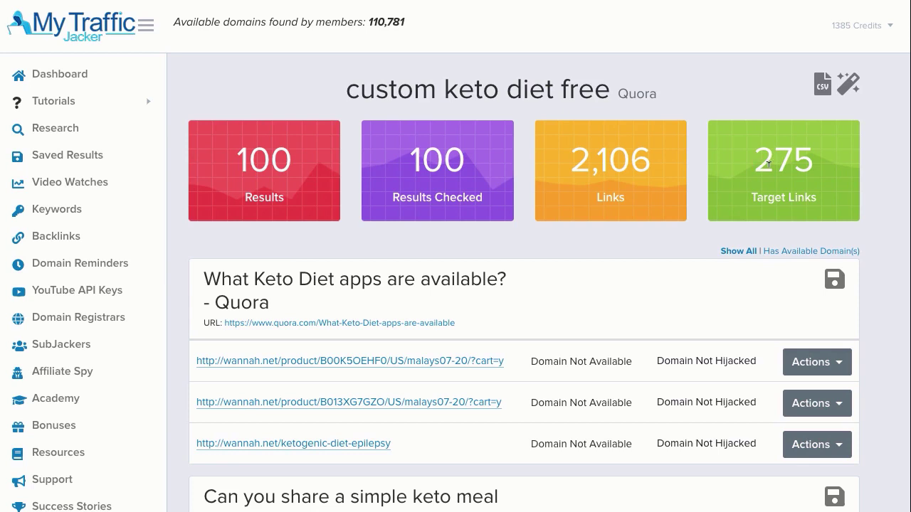
pyautogui.click(813, 149)
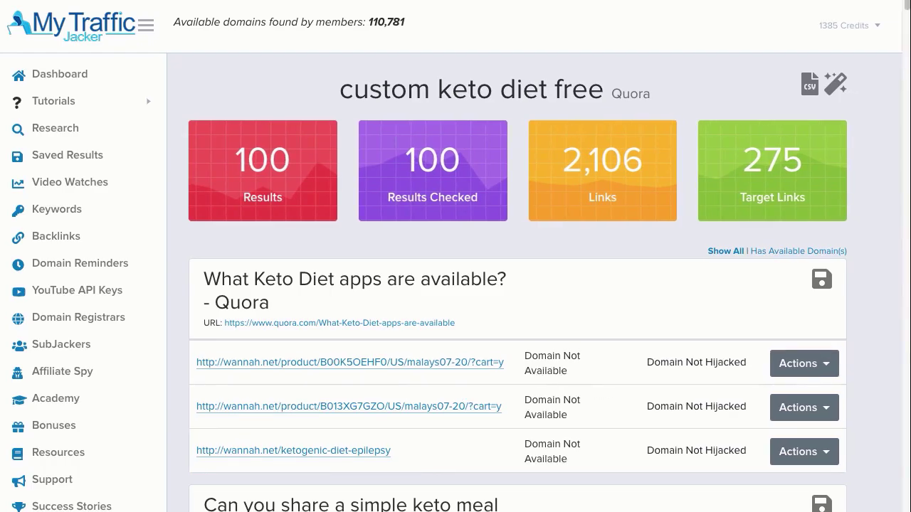
pyautogui.moveTo(903, 14)
pyautogui.mouseDown()
pyautogui.moveTo(906, 240)
pyautogui.moveTo(906, 11)
pyautogui.mouseUp()
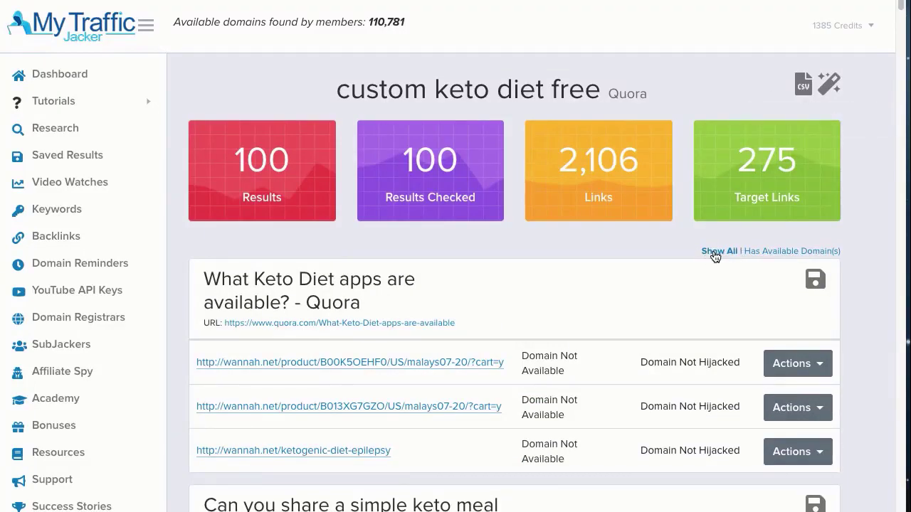
pyautogui.click(762, 252)
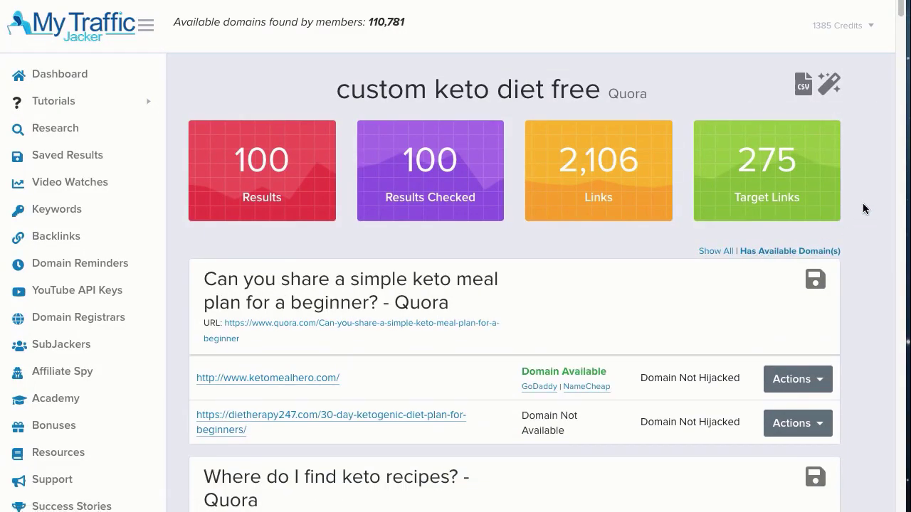
pyautogui.scroll(-3, 863, 203)
pyautogui.scroll(-8, 857, 207)
pyautogui.scroll(-5, 858, 201)
pyautogui.scroll(-5, 859, 201)
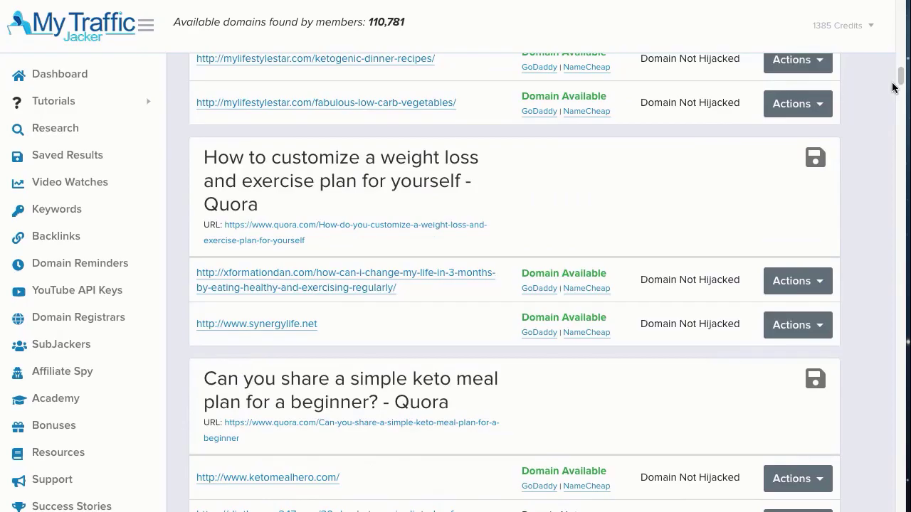
pyautogui.scroll(-3, 893, 164)
pyautogui.scroll(2, 897, 160)
pyautogui.moveTo(896, 159)
pyautogui.mouseDown()
pyautogui.moveTo(900, 345)
pyautogui.moveTo(901, 11)
pyautogui.mouseUp()
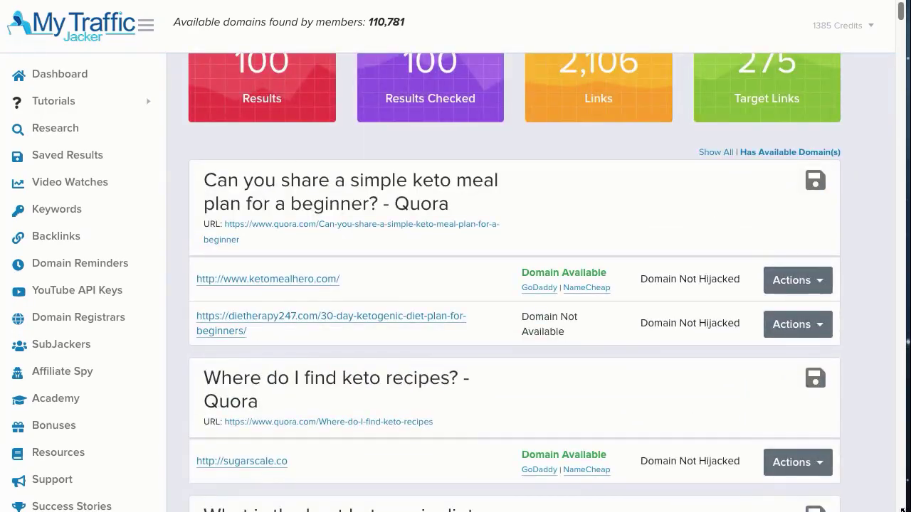
pyautogui.scroll(2, 890, 470)
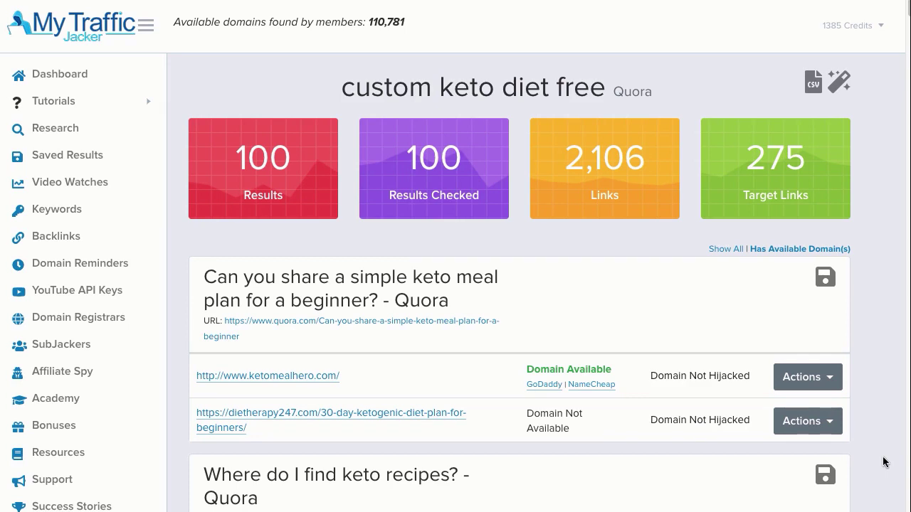
pyautogui.scroll(-1, 883, 462)
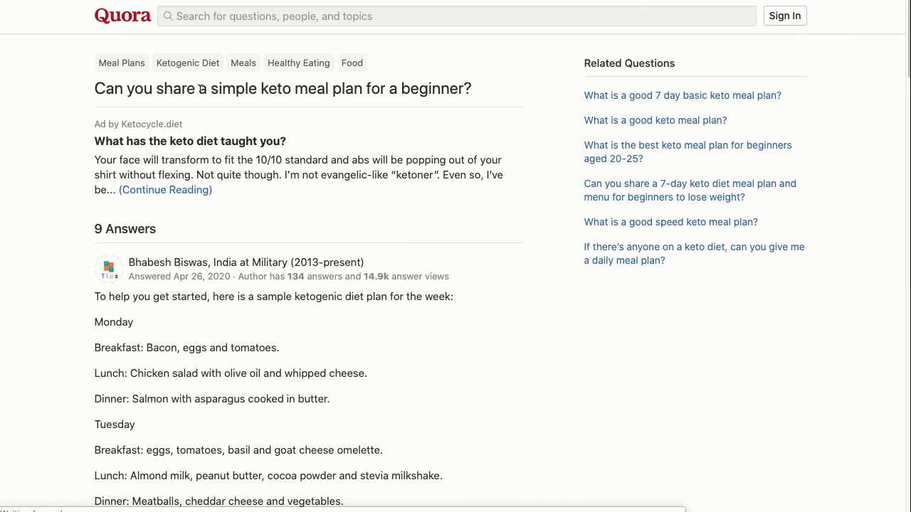
# Step: Highlight the Quora question title and scroll down to the answer listing Fam Keto Meal Hero
pyautogui.moveTo(95, 87); pyautogui.dragTo(330, 88)
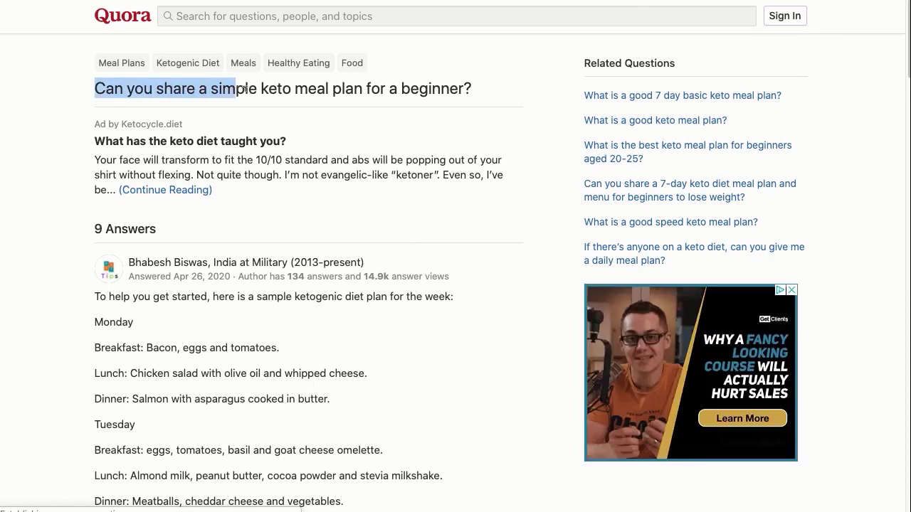
pyautogui.click(356, 89)
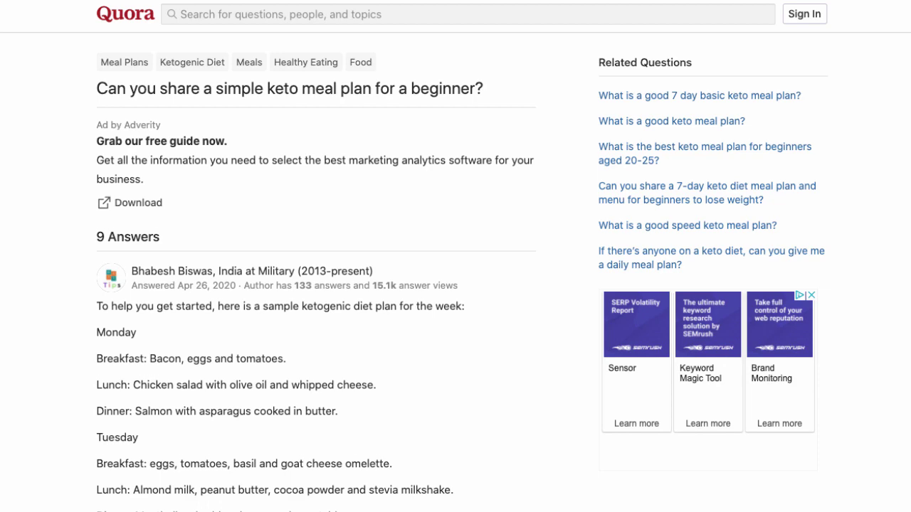
pyautogui.scroll(-1, 317, 280)
pyautogui.scroll(-4, 316, 280)
pyautogui.scroll(-4, 316, 280)
pyautogui.scroll(-2, 317, 279)
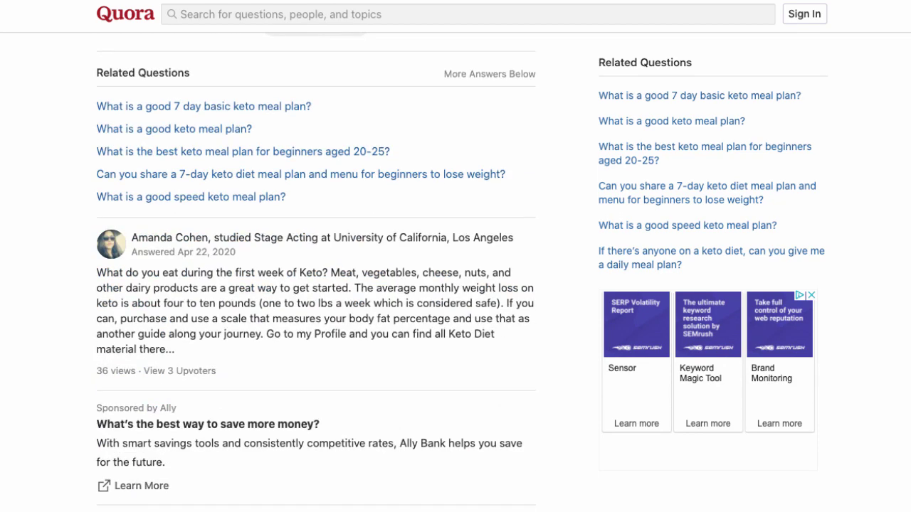
pyautogui.scroll(-4, 262, 224)
pyautogui.scroll(-4, 261, 224)
pyautogui.scroll(-2, 261, 224)
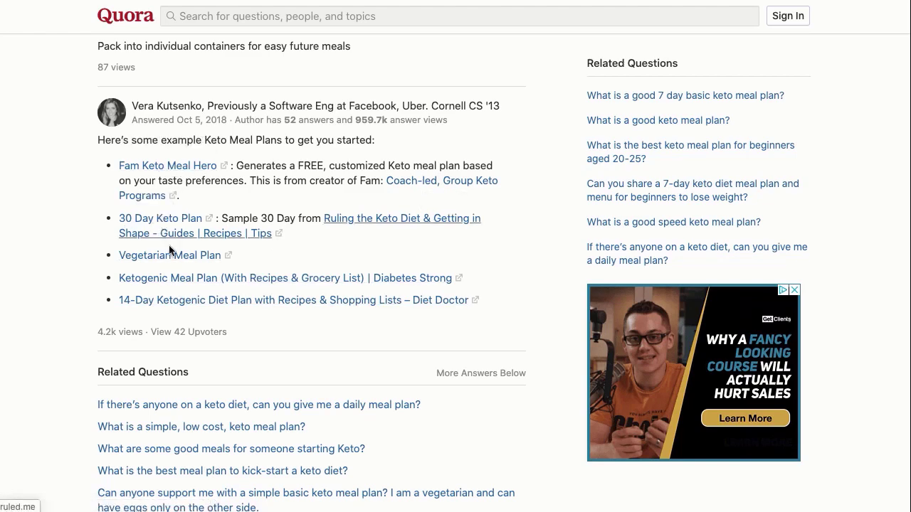
pyautogui.scroll(-1, 59, 249)
pyautogui.scroll(2, 59, 250)
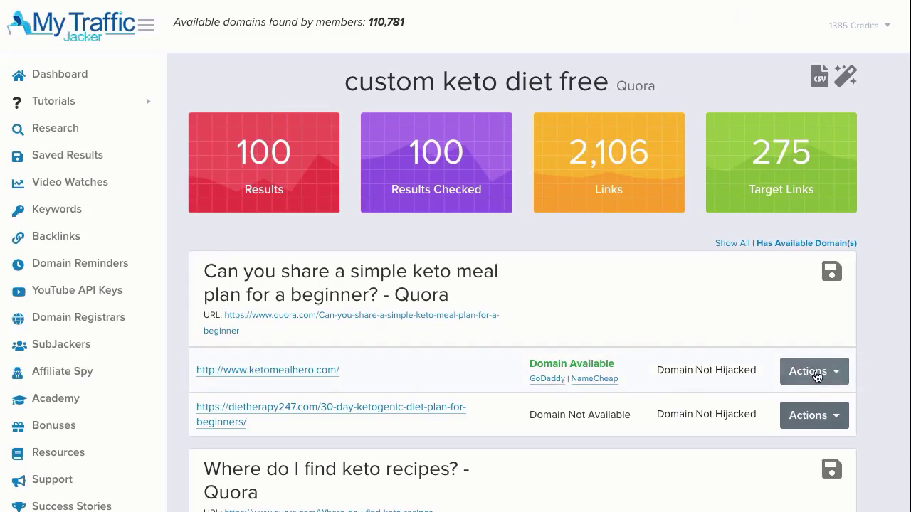
# Step: Open the ketomealhero.com action options and close them without choosing one
pyautogui.click(816, 375)
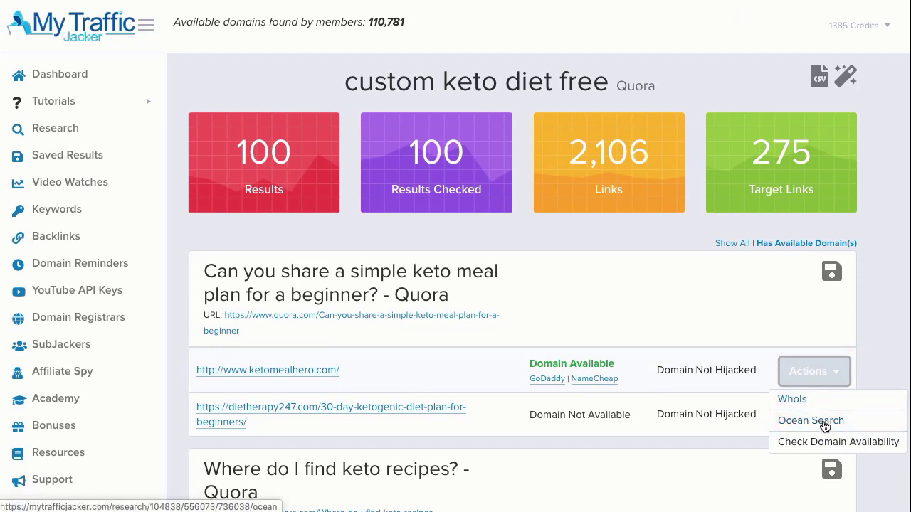
pyautogui.click(830, 370)
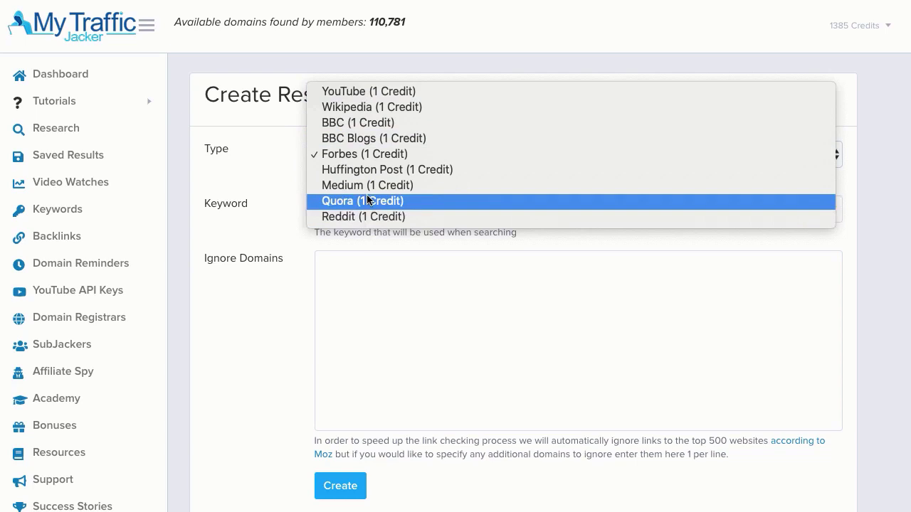
# Step: Keep Forbes as the type and create a research for the keyword 'saving money'
pyautogui.press('Escape')
pyautogui.press('Tab')
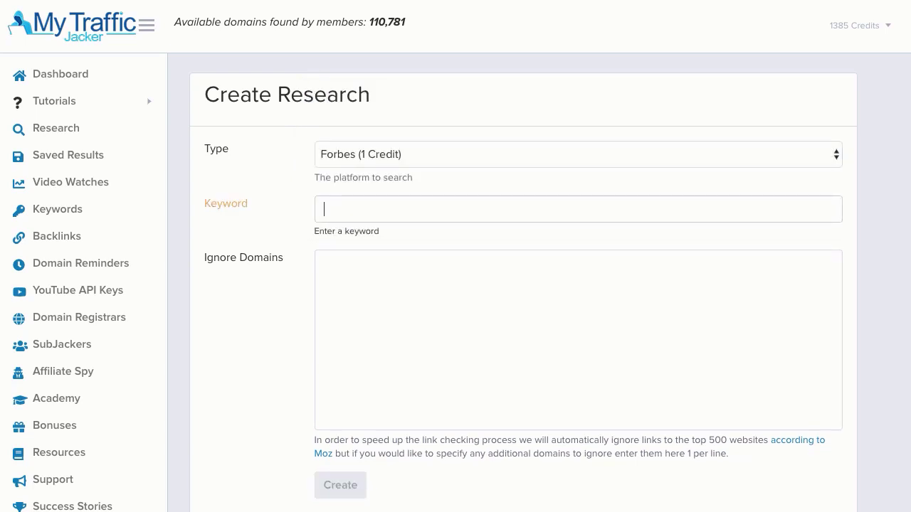
pyautogui.write('saving money')
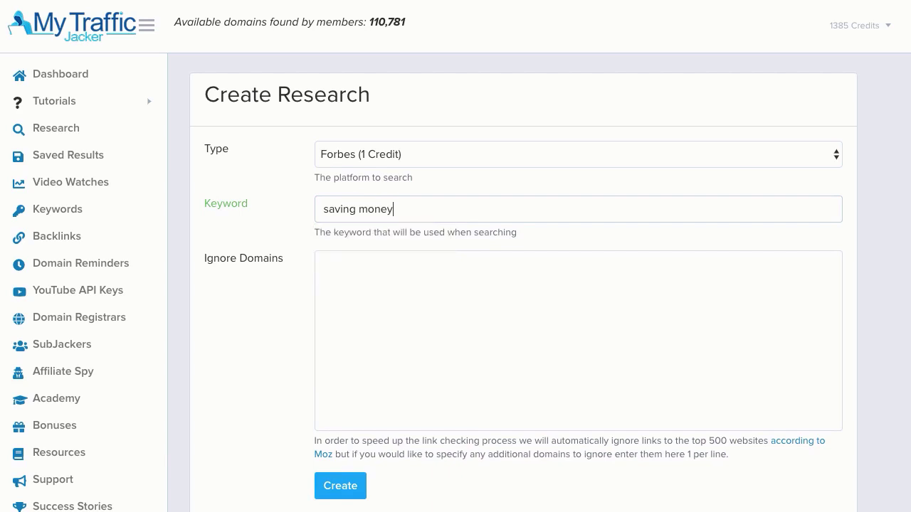
pyautogui.click(329, 496)
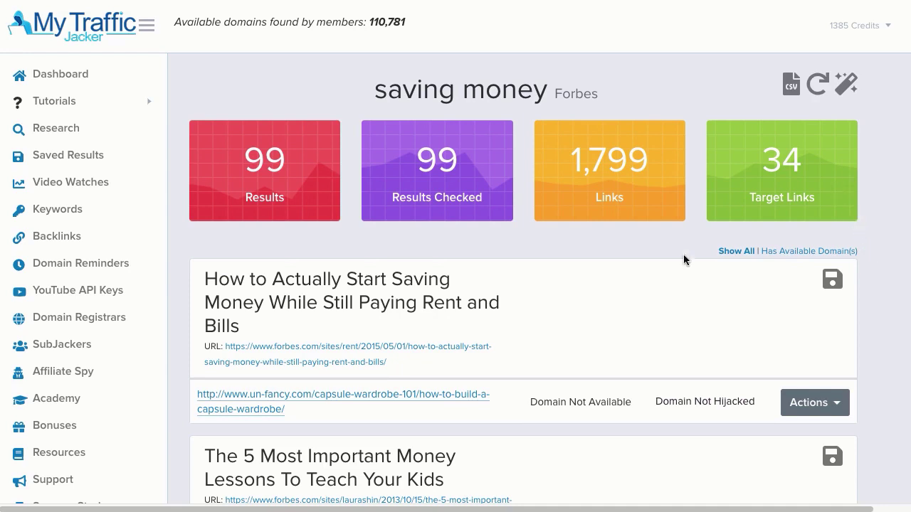
# Step: Check un-fancy.com's domain availability and dismiss the not-available result
pyautogui.scroll(-1, 898, 358)
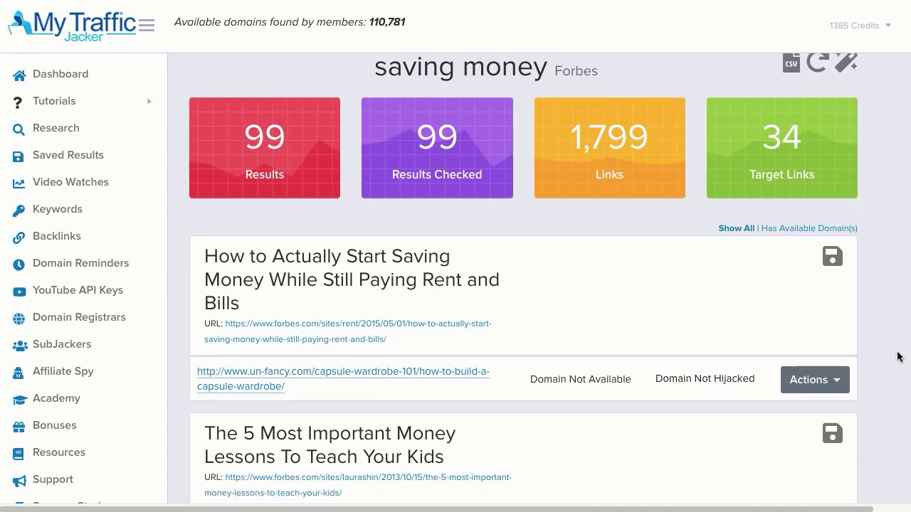
pyautogui.click(843, 379)
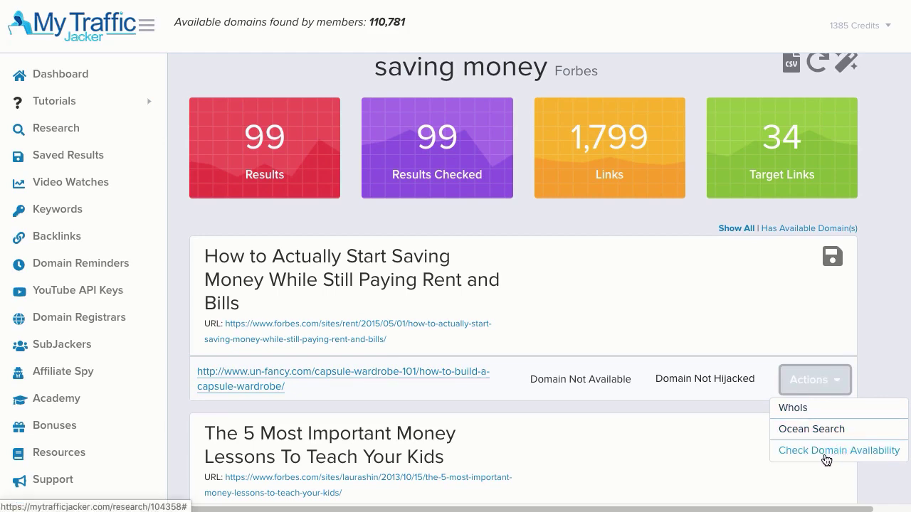
pyautogui.click(815, 379)
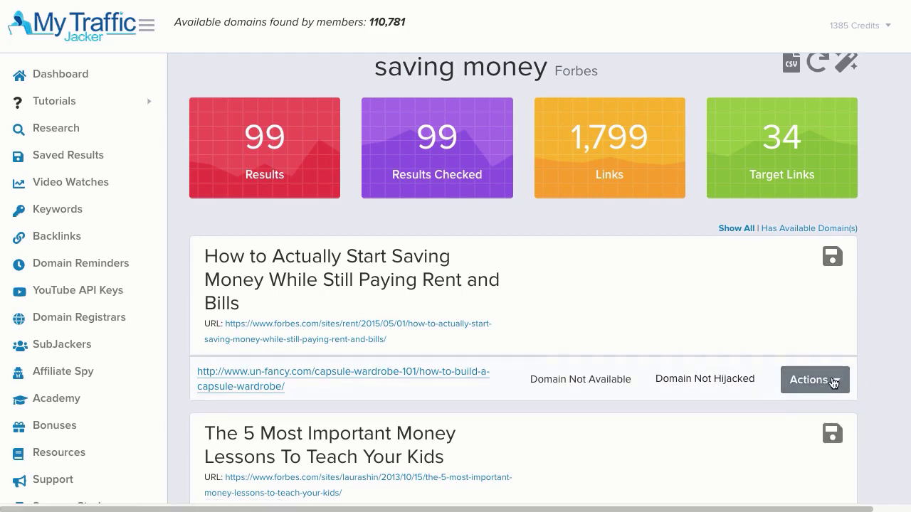
pyautogui.click(823, 451)
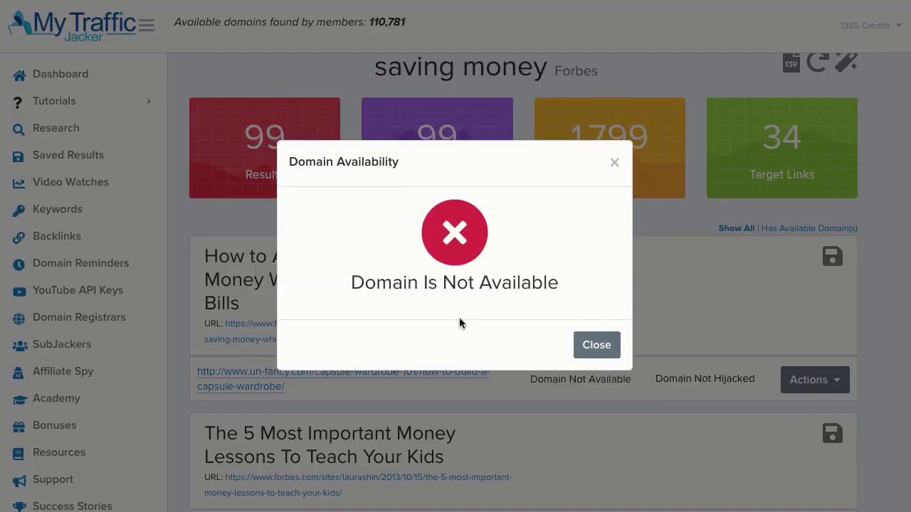
pyautogui.click(602, 346)
# Step: Scroll down the Forbes 'saving money' results to 'Family Apps For Saving Money'
pyautogui.scroll(-1, 603, 322)
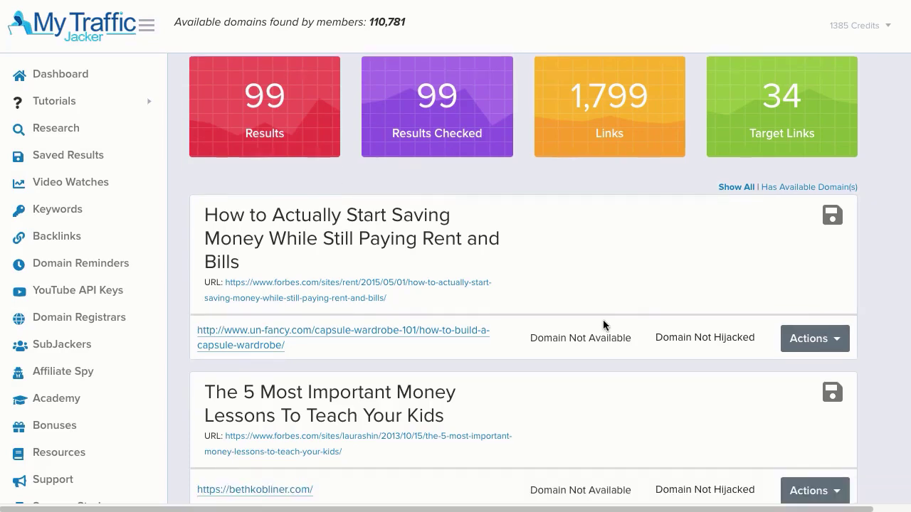
pyautogui.scroll(1, 595, 311)
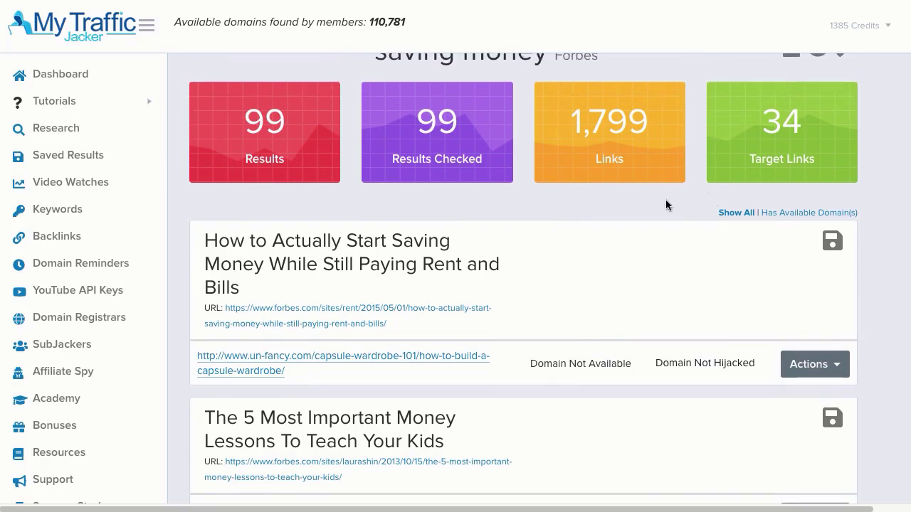
pyautogui.scroll(-1, 659, 203)
pyautogui.scroll(-1, 641, 210)
pyautogui.scroll(-1, 610, 216)
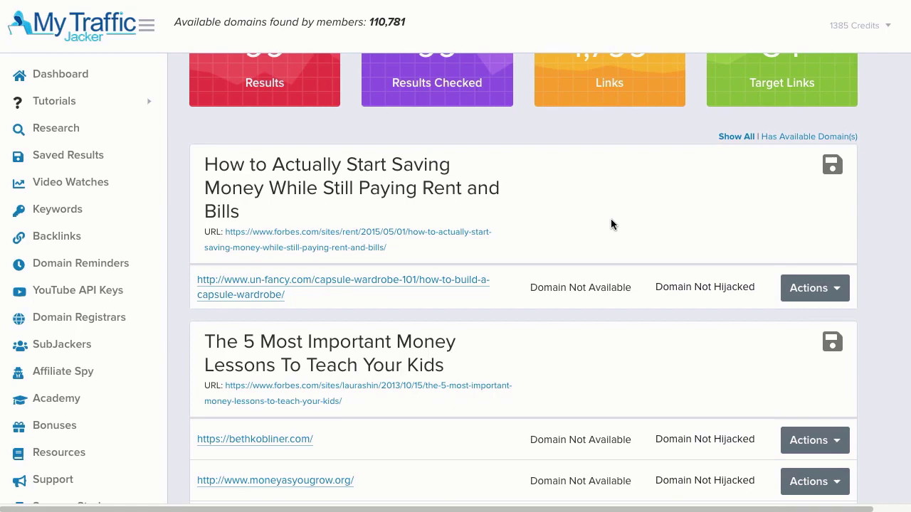
pyautogui.scroll(-1, 611, 220)
pyautogui.scroll(-1, 610, 221)
pyautogui.scroll(-5, 882, 212)
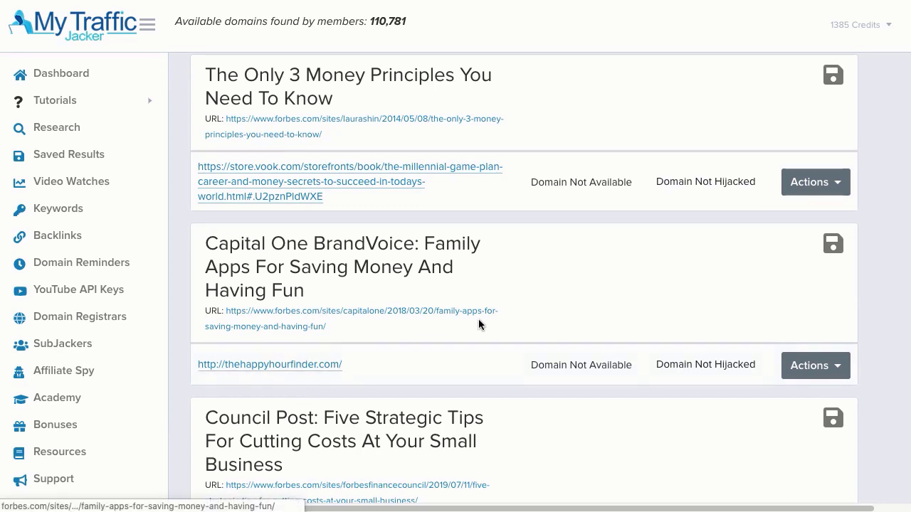
pyautogui.click(798, 366)
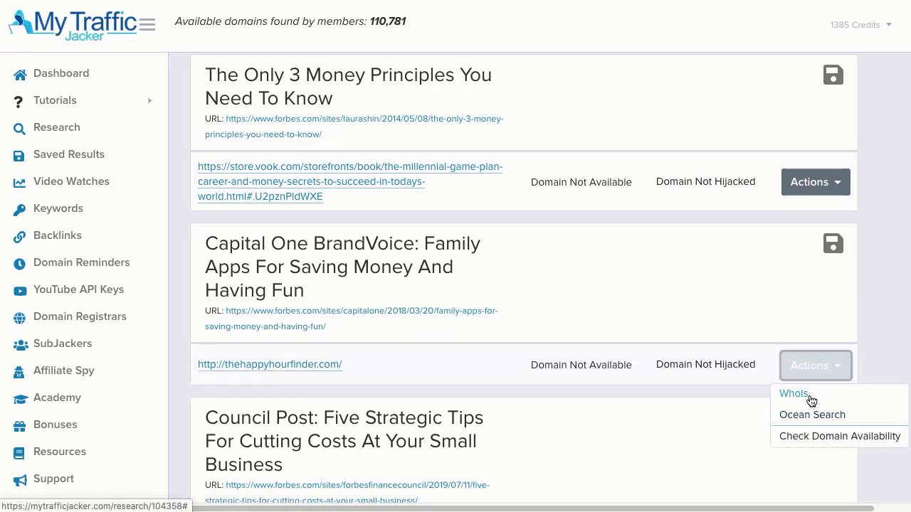
pyautogui.click(793, 394)
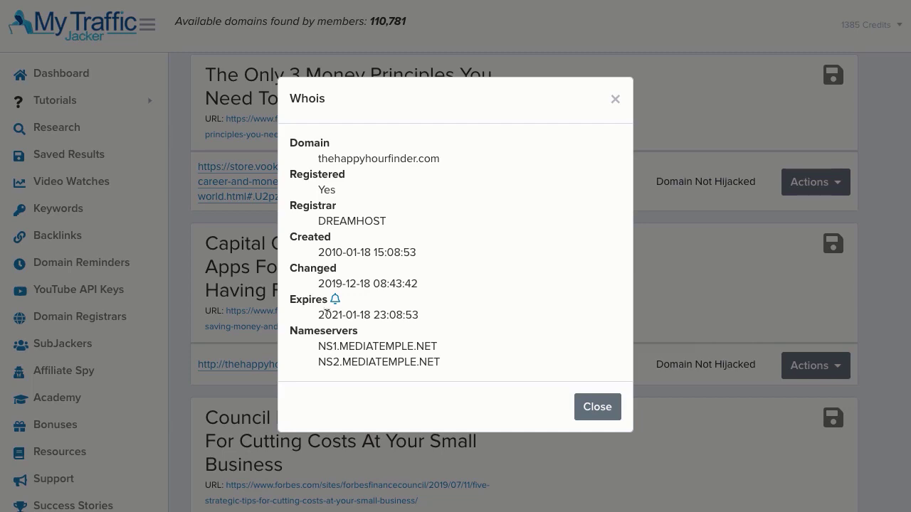
pyautogui.moveTo(324, 313); pyautogui.dragTo(373, 315)
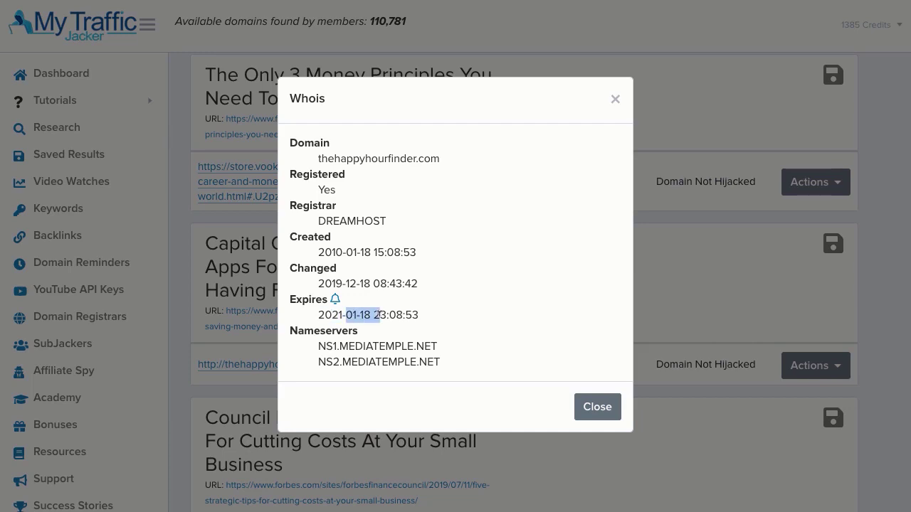
pyautogui.click(376, 315)
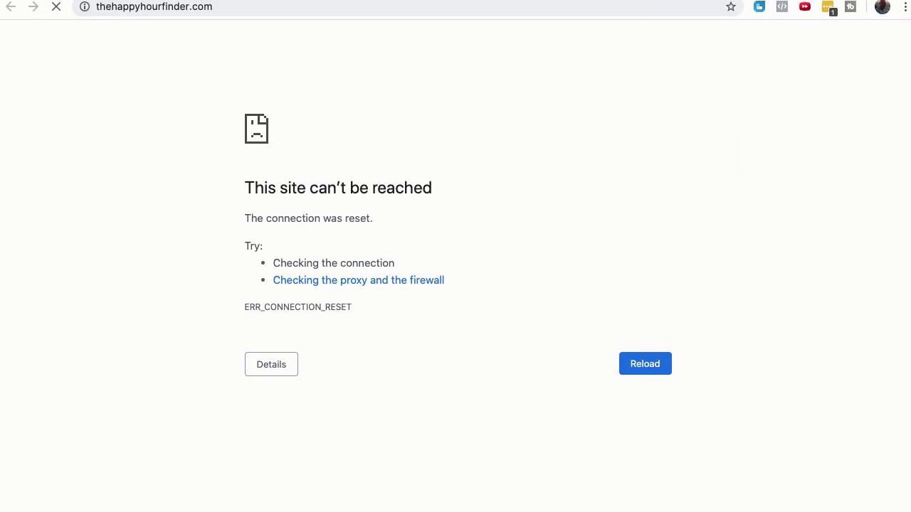
pyautogui.hotkey('ctrl', 'w')
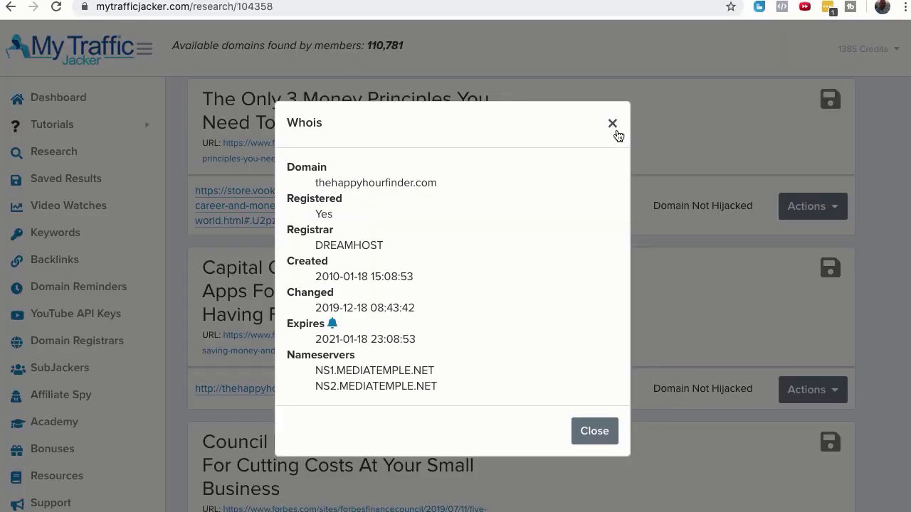
pyautogui.click(611, 126)
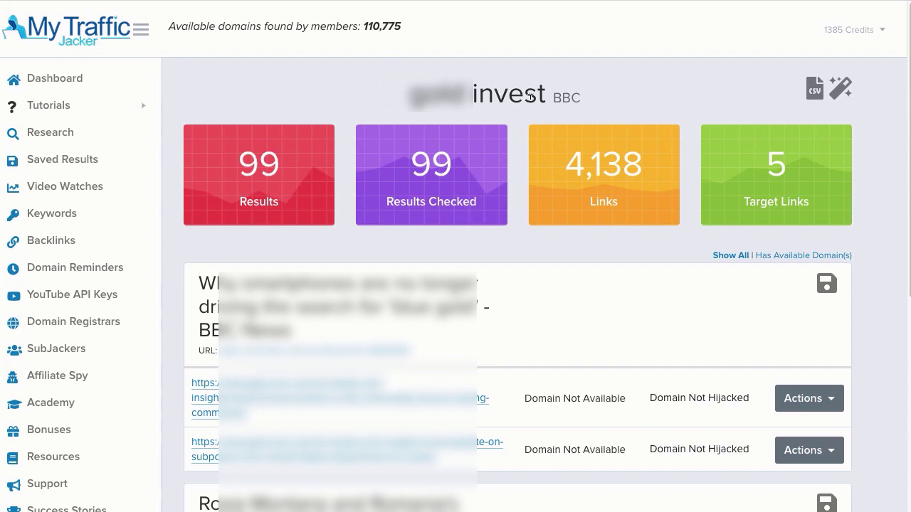
# Step: Filter the BBC invest results to 'Has Available Domain(s)' and select the available domain's address
pyautogui.click(765, 255)
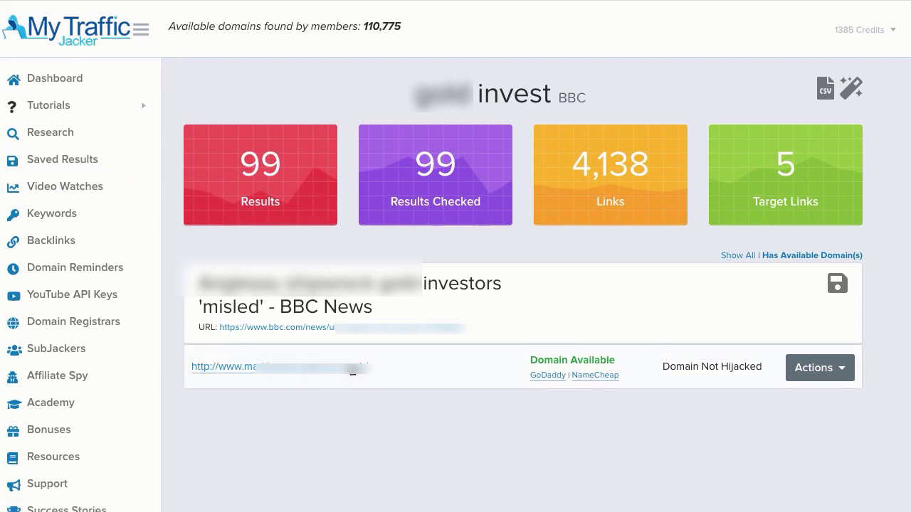
pyautogui.moveTo(368, 367); pyautogui.dragTo(191, 367)
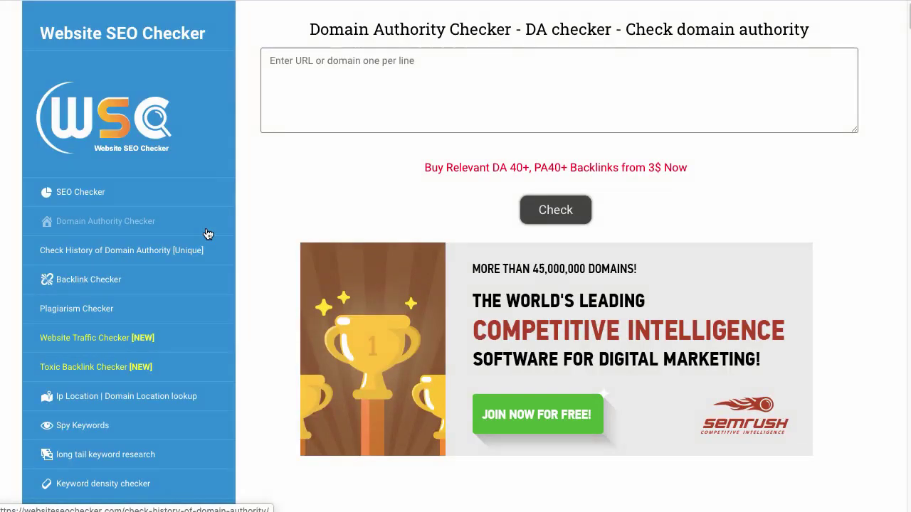
# Step: Paste the available domain and the BBC article URL on separate lines of the checker list
pyautogui.click(350, 86)
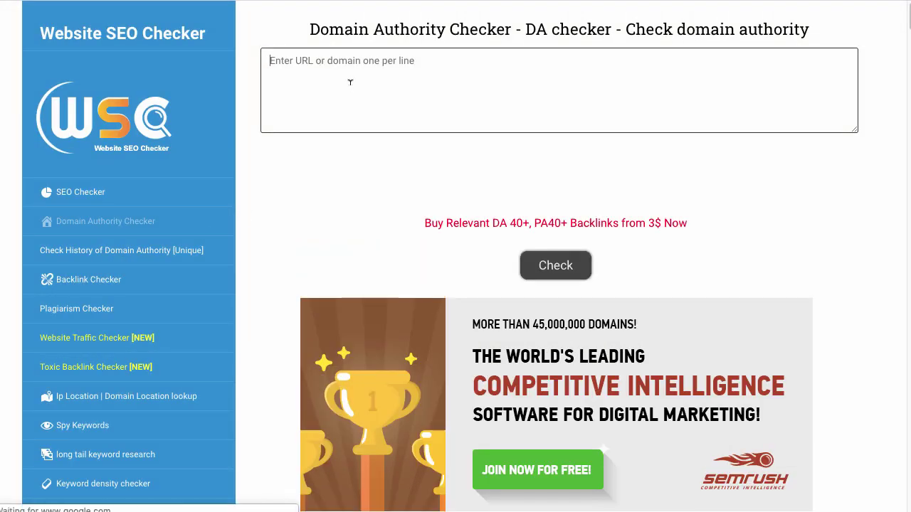
pyautogui.hotkey('ctrl', 'v')
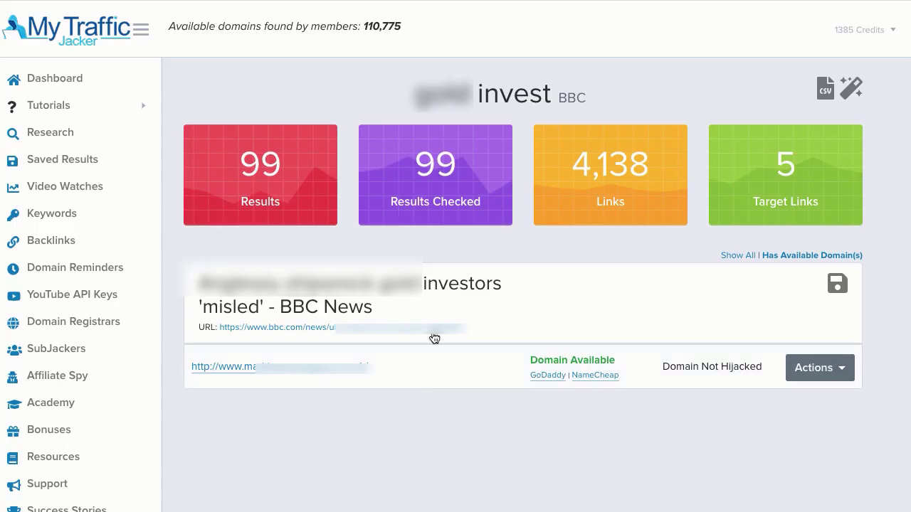
pyautogui.moveTo(462, 326); pyautogui.dragTo(217, 327)
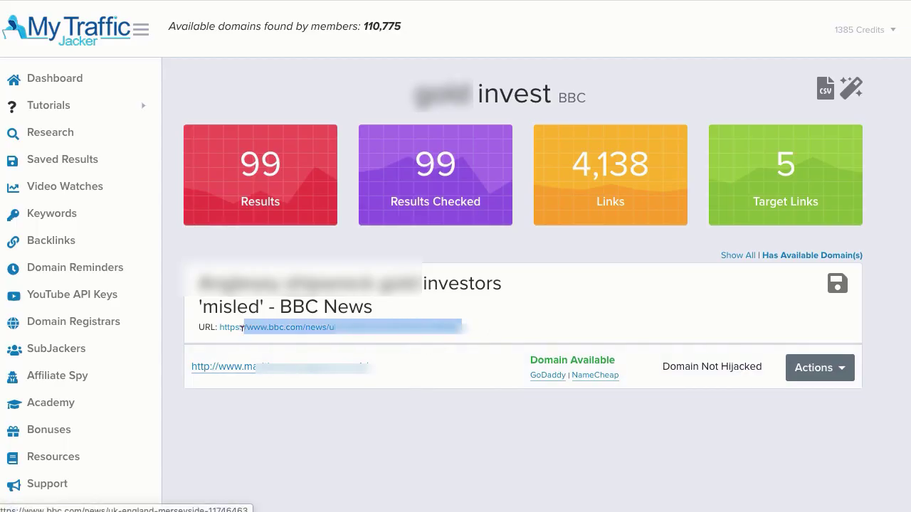
pyautogui.click(417, 300)
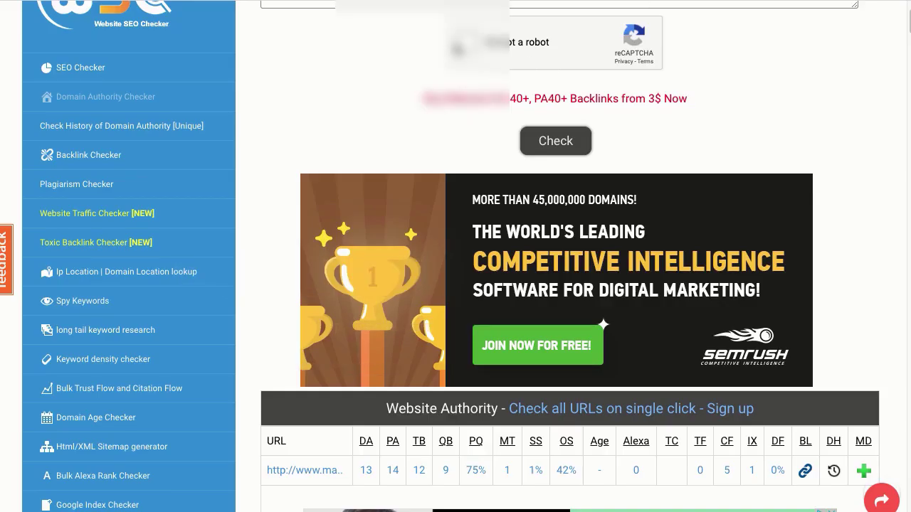
pyautogui.scroll(3, 555, 285)
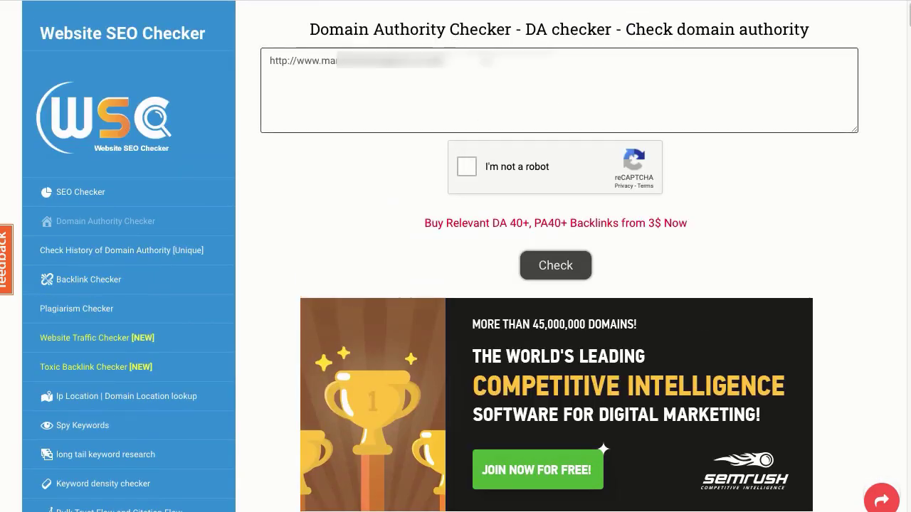
pyautogui.press('Return')
pyautogui.hotkey('ctrl', 'v')
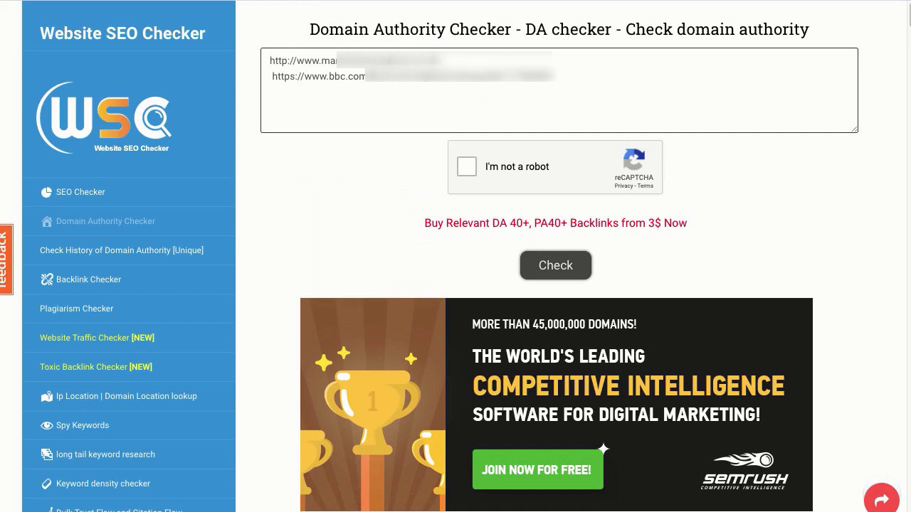
# Step: Point out the bbc.com URL, pass the reCAPTCHA and run the authority check
pyautogui.moveTo(365, 76); pyautogui.dragTo(329, 76)
pyautogui.click(329, 76)
pyautogui.click(365, 77)
pyautogui.click(330, 75)
pyautogui.moveTo(552, 76); pyautogui.dragTo(552, 76)
pyautogui.click(470, 168)
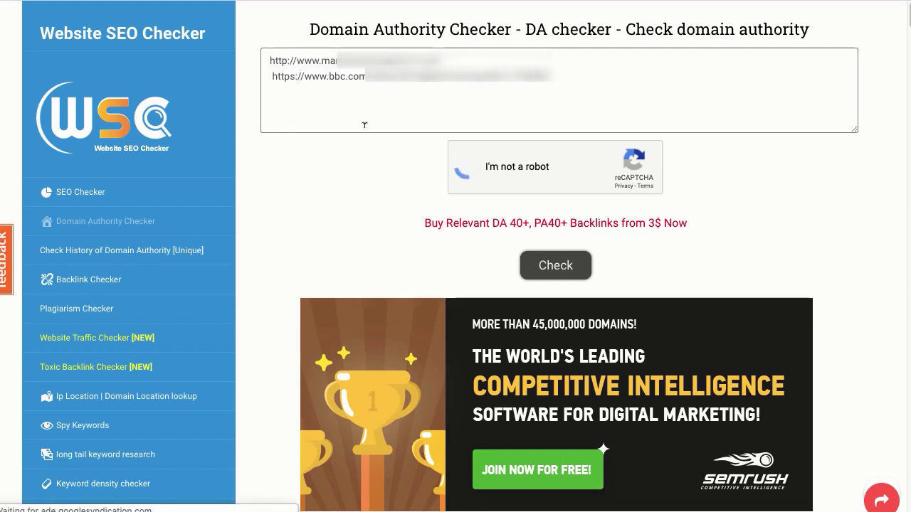
pyautogui.click(551, 267)
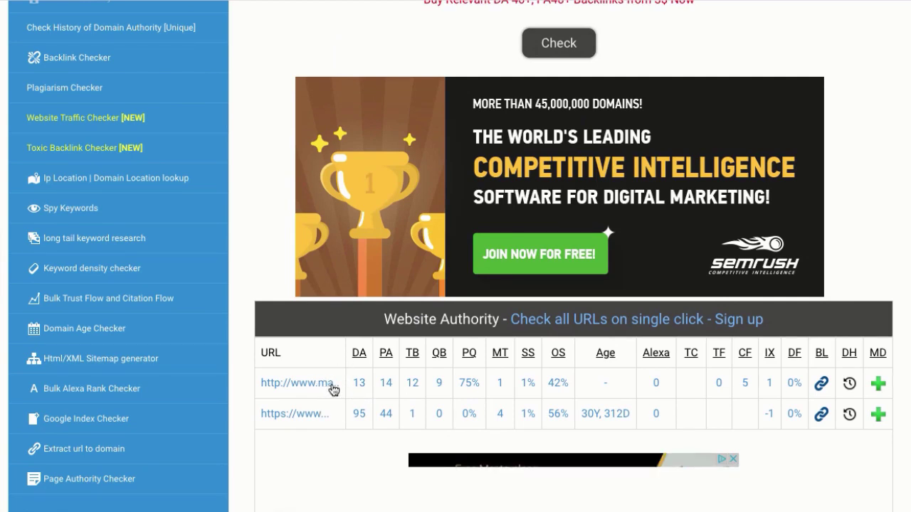
# Step: Scroll the results to compare DA 13 and PA 14 against BBC's DA 95
pyautogui.scroll(2, 346, 386)
pyautogui.scroll(1, 384, 378)
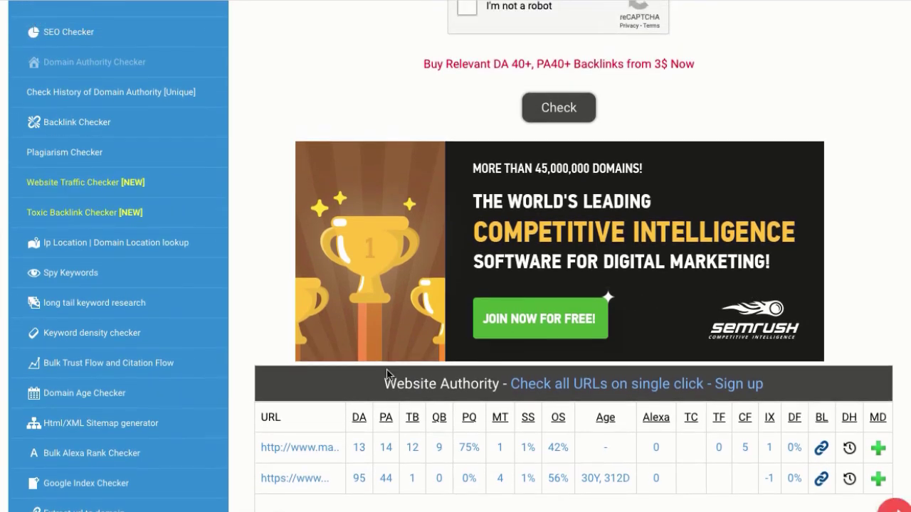